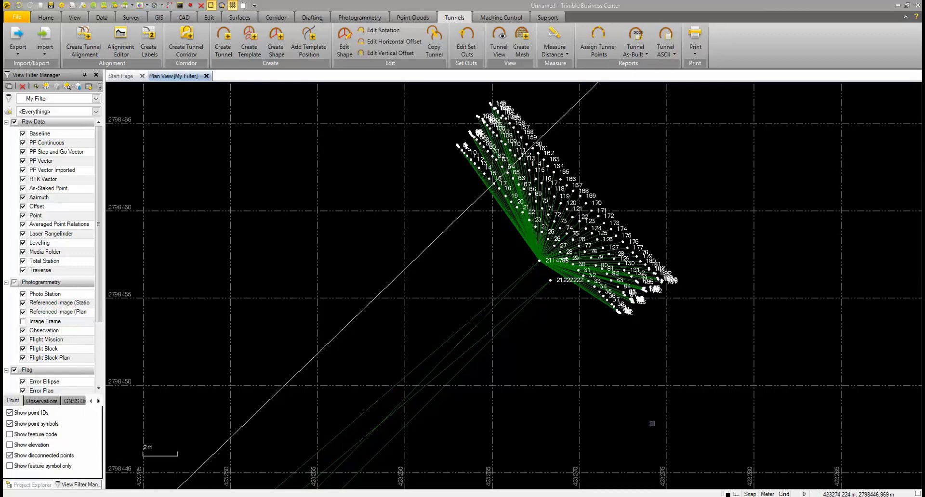
Set up a custom tunnel report named CompanyTunnelReport with Tunnel As-Built Report as source data and Custom Tunnel As-Built Report.docx as layout file.
left_click(642, 57)
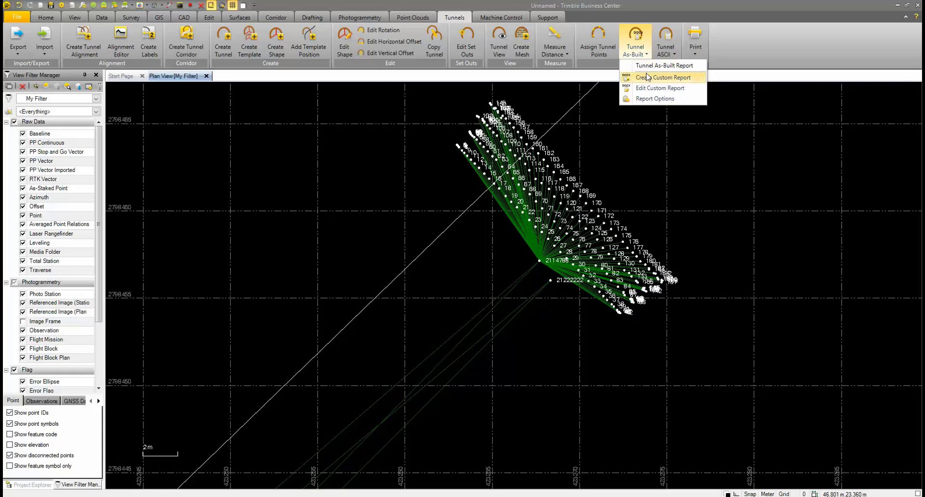
left_click(648, 77)
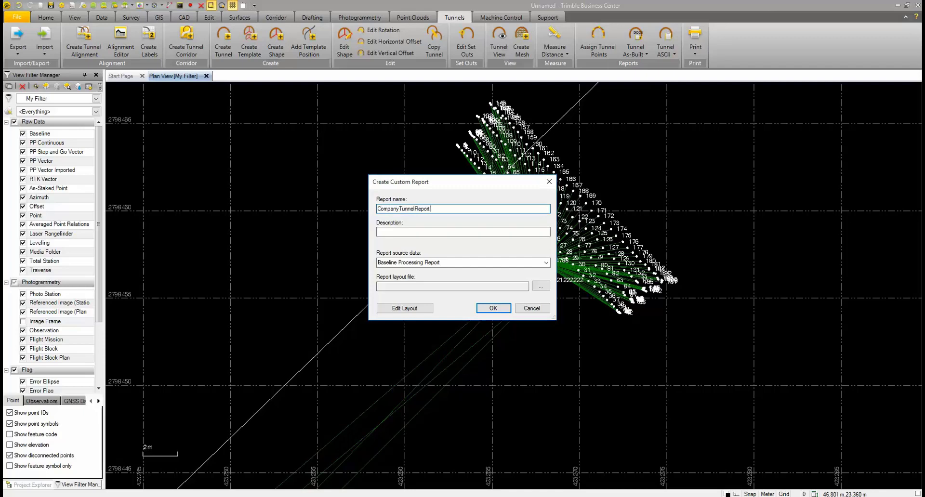
left_click(546, 263)
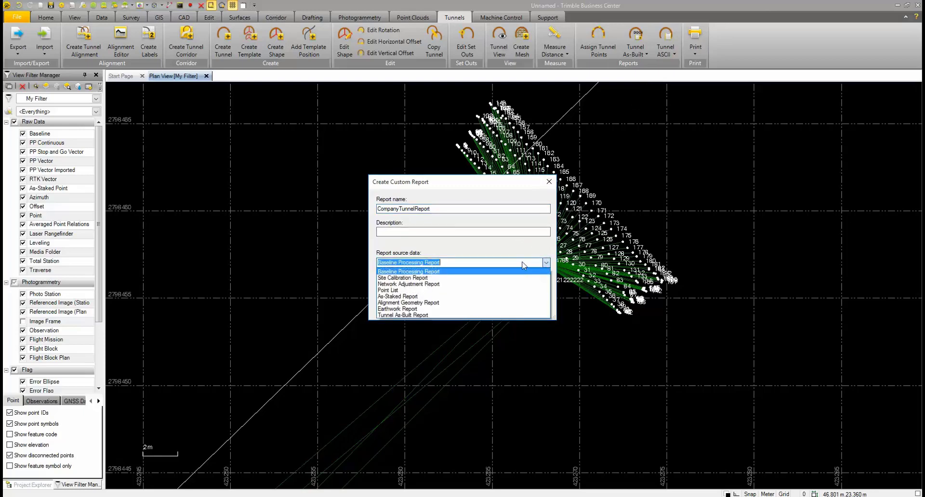
left_click(428, 315)
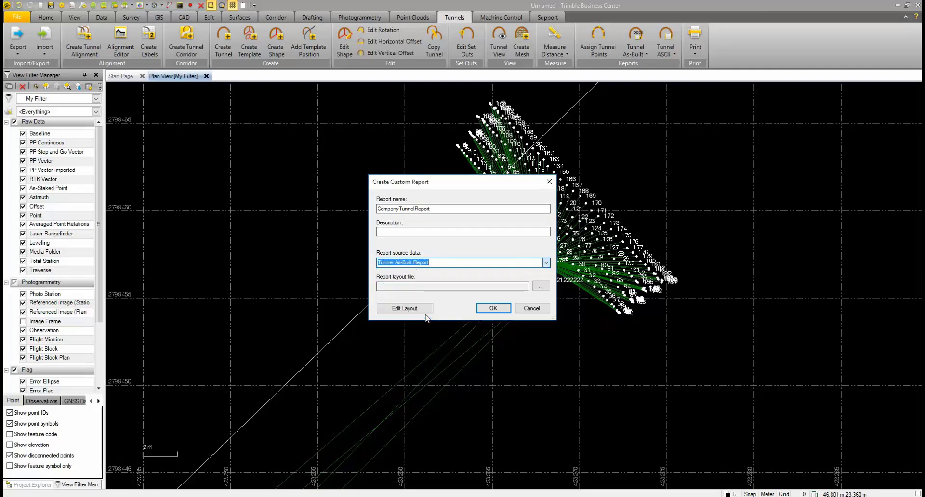
left_click(540, 287)
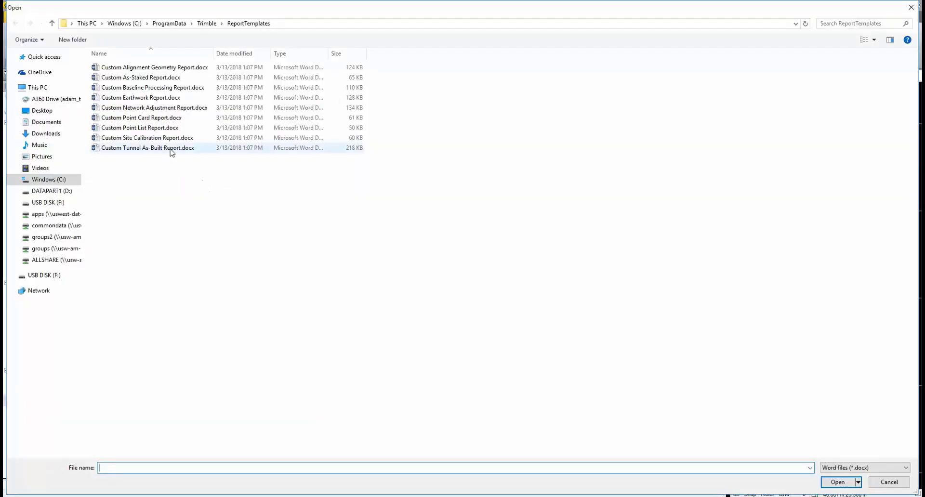
double_click(171, 148)
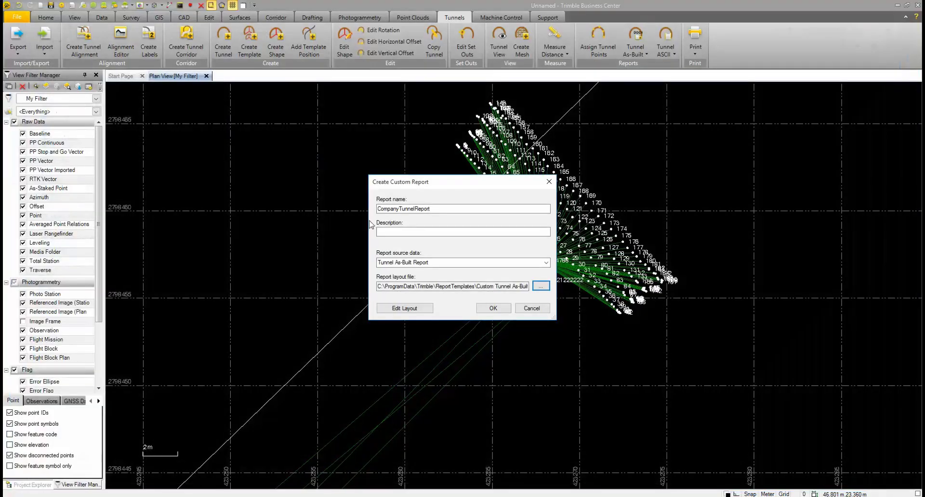
Open the report layout for editing in Word and save a copy as CustomTunnelLayout.docx in the ReportTemplates folder, accepting the format upgrade.
left_click(411, 308)
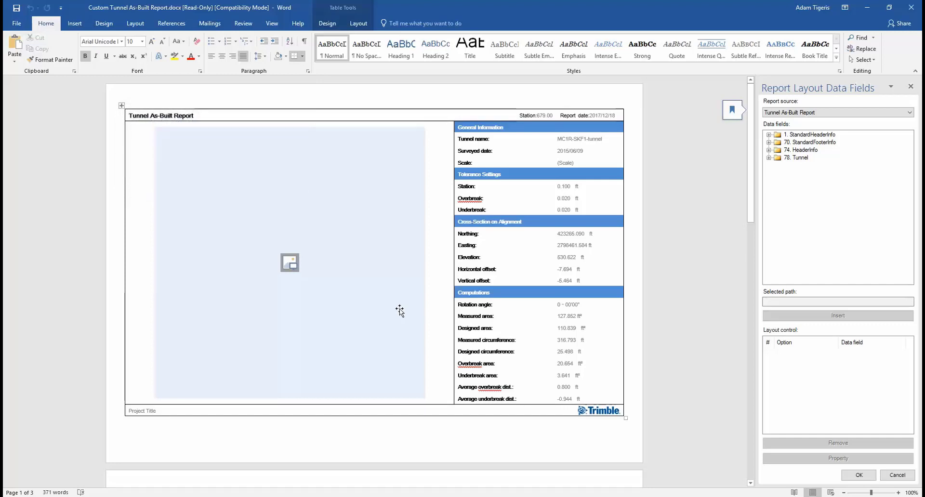
left_click(22, 23)
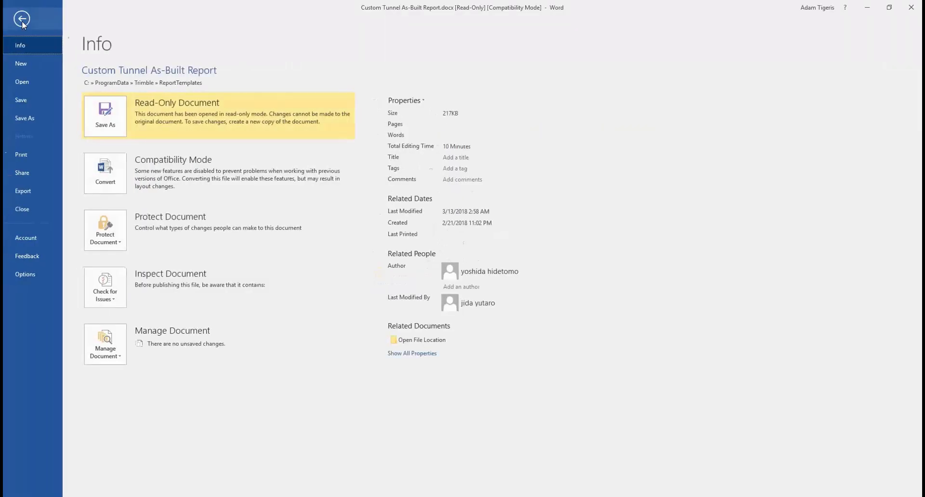
left_click(28, 124)
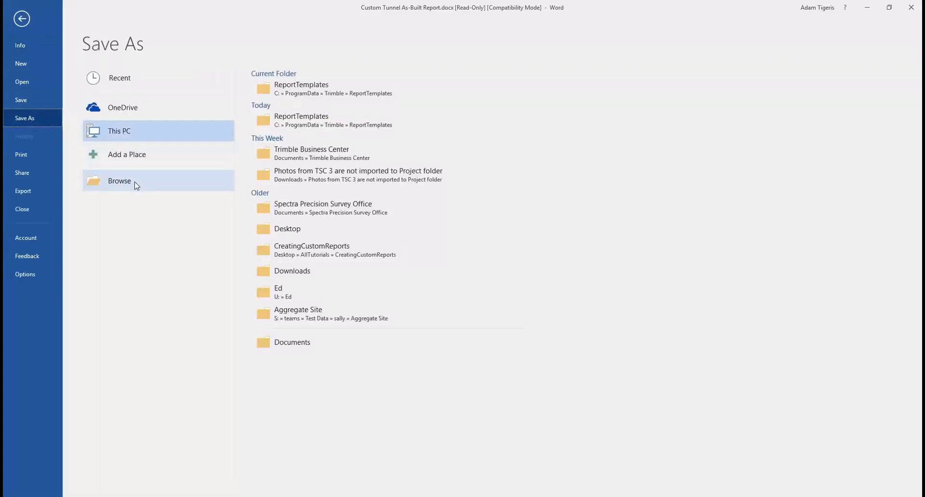
left_click(135, 184)
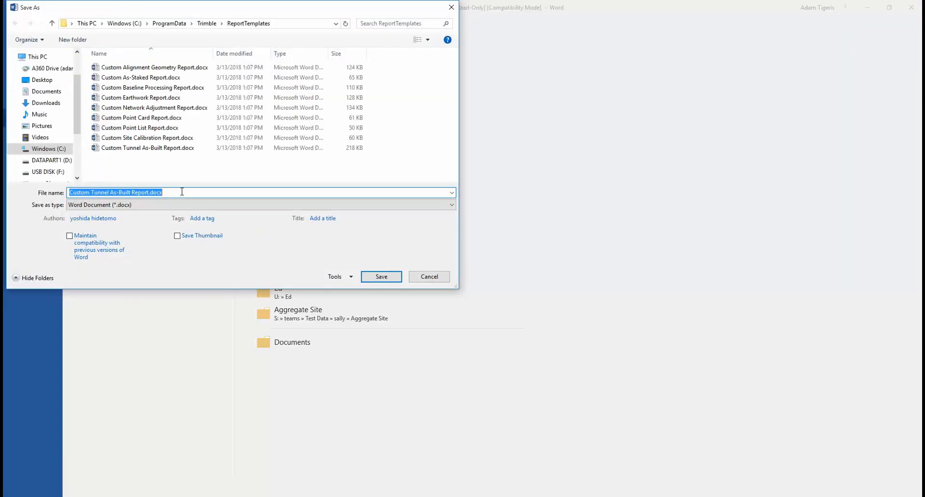
type("CustomTunnelLayout")
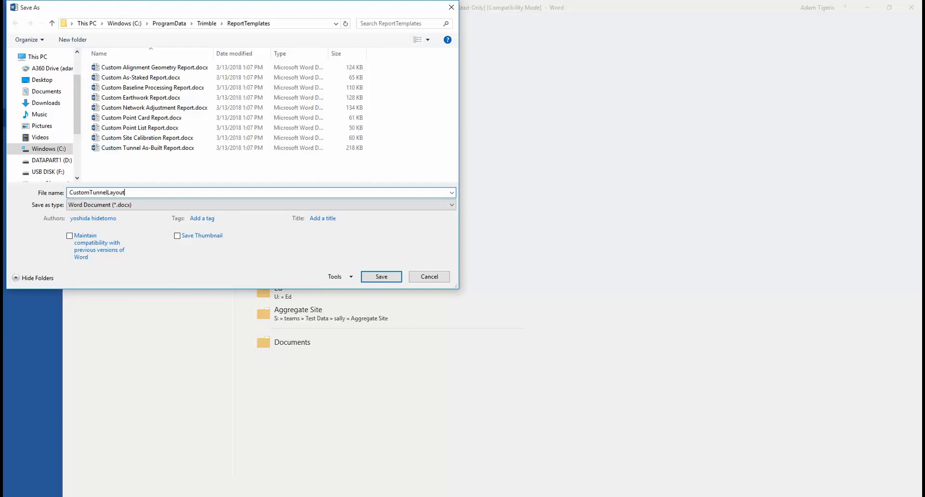
left_click(378, 275)
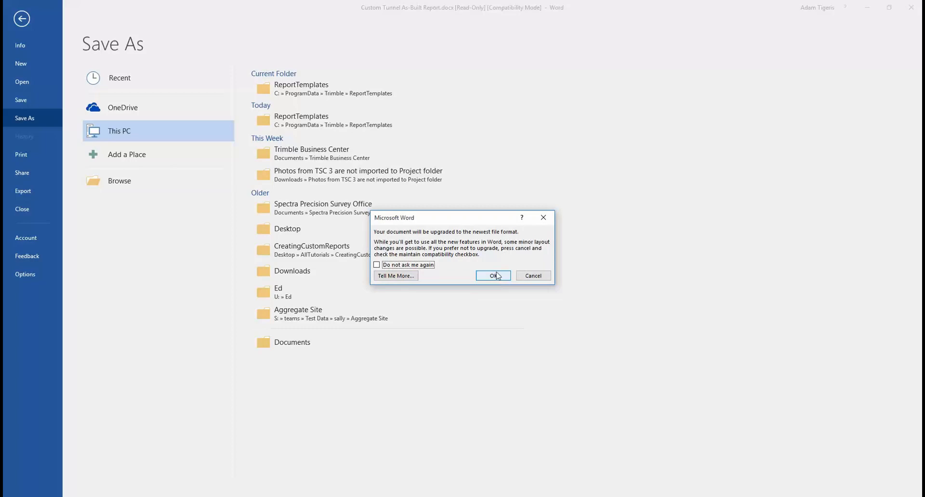
left_click(494, 275)
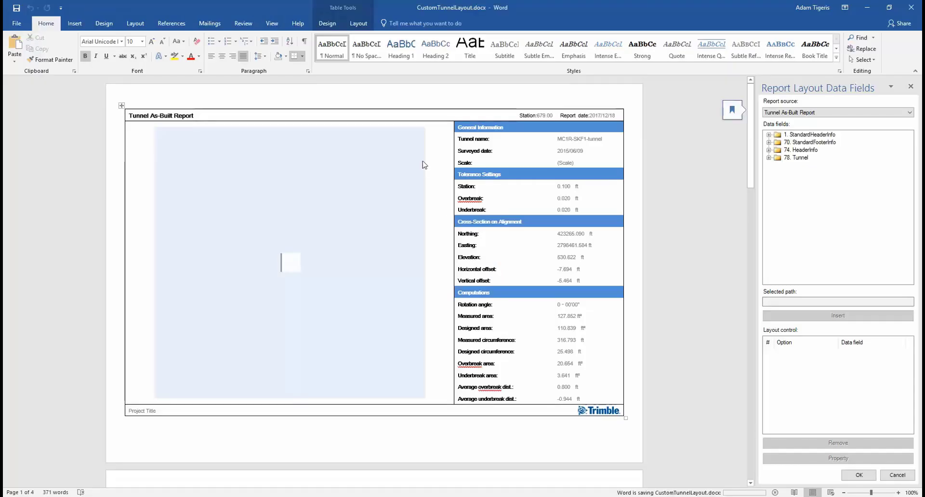
Show the formatting marks and apply all borders to the entire tunnel report table.
left_click(304, 44)
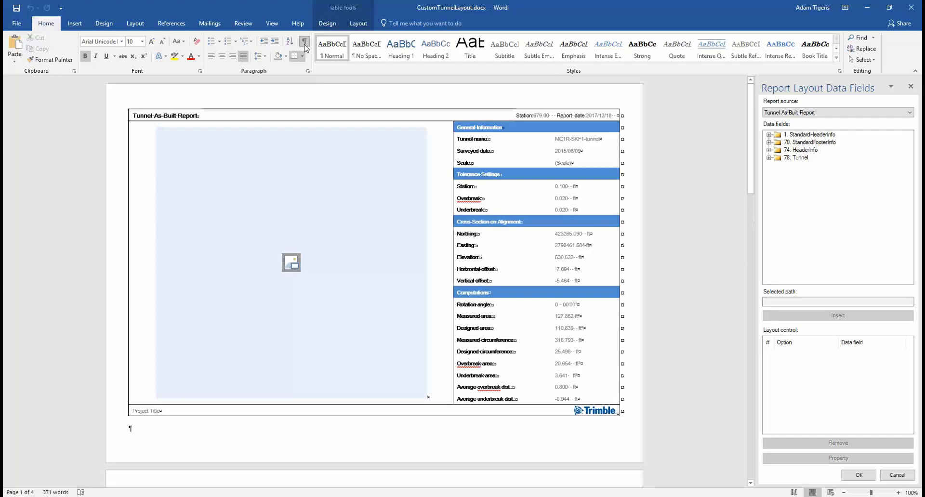
mouse_move(126, 107)
left_click(125, 107)
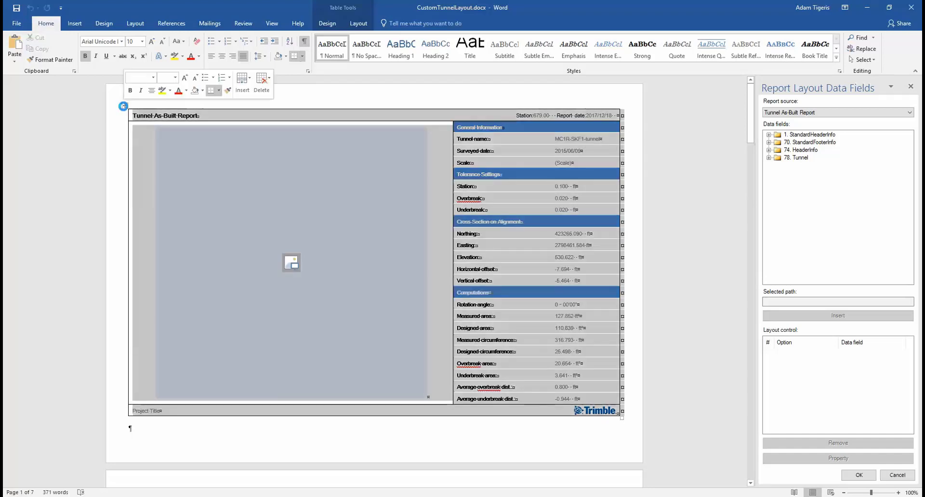
left_click(219, 90)
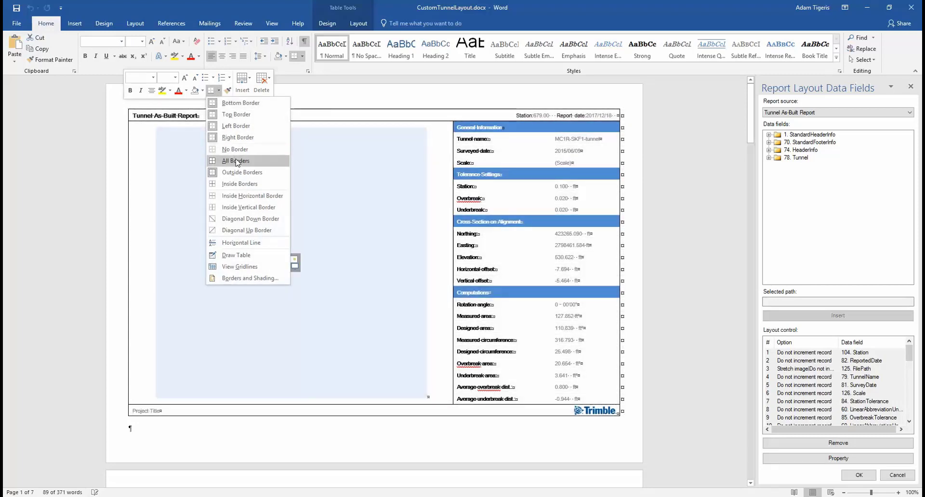
left_click(236, 160)
key("Right")
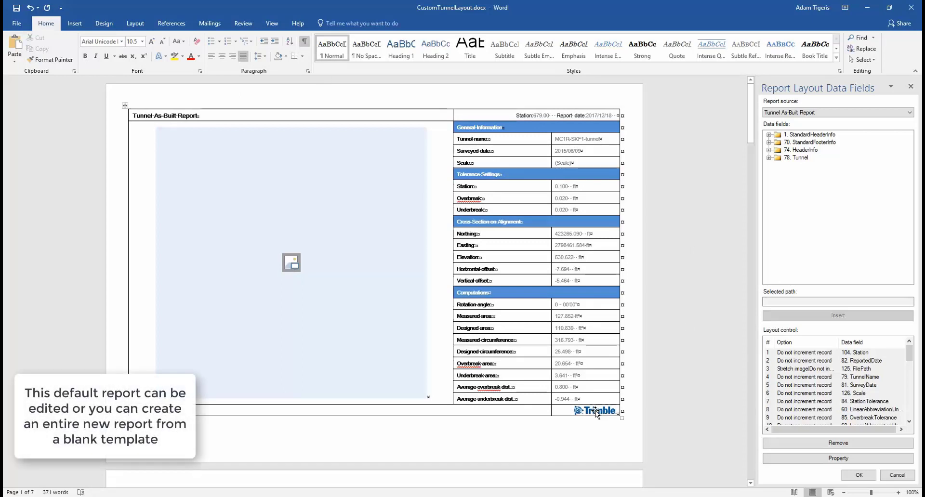
Move the Trimble logo in front of the Tunnel As-Built Report title and slightly widen the label column of the information table.
left_click_drag(299, 196, 136, 124)
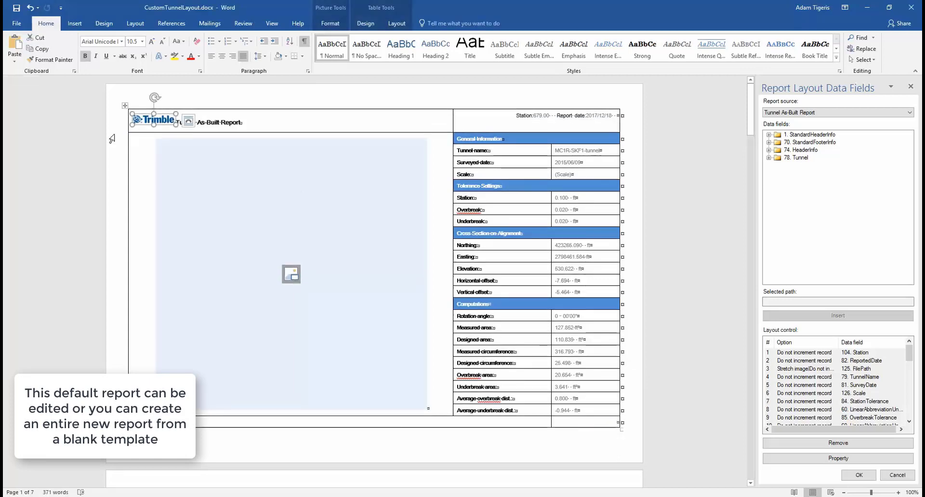
left_click(114, 183)
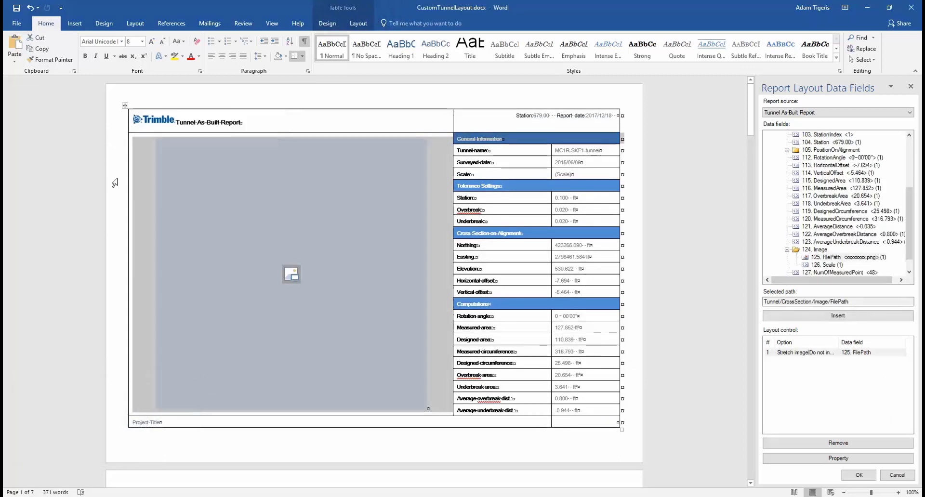
left_click(683, 369)
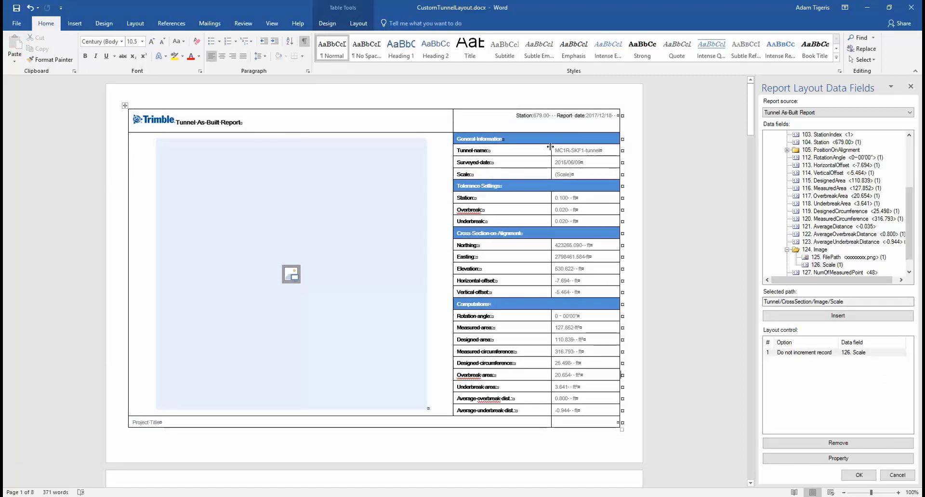
left_click_drag(552, 147, 562, 147)
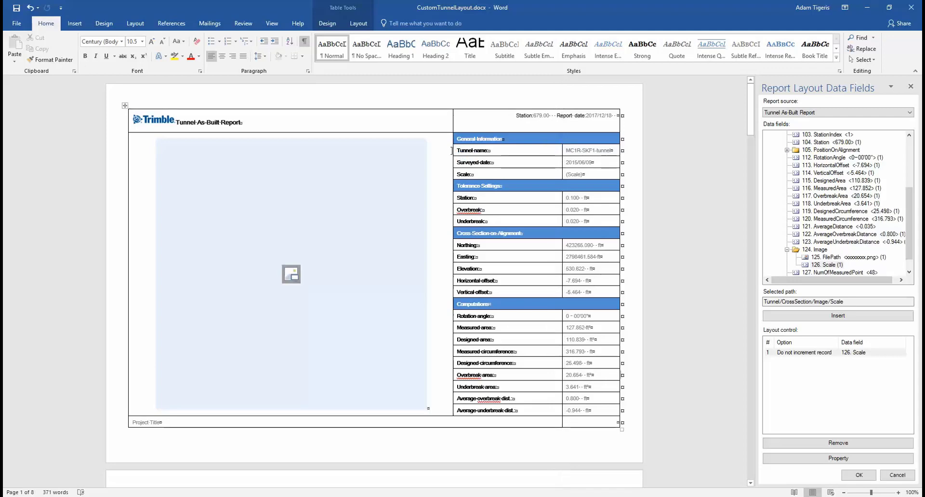
left_click_drag(451, 150, 483, 150)
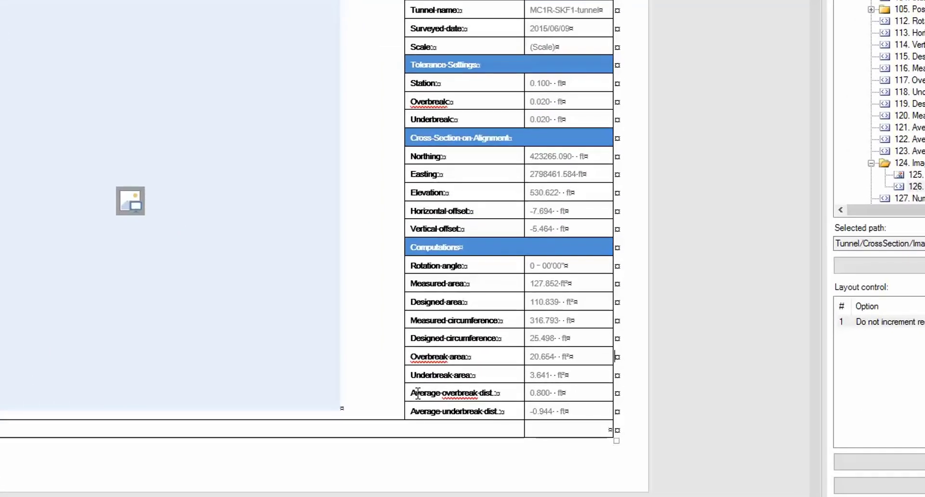
Delete the Average overbreak dist. and Overbreak area rows from the Computations section.
left_click_drag(425, 394, 565, 395)
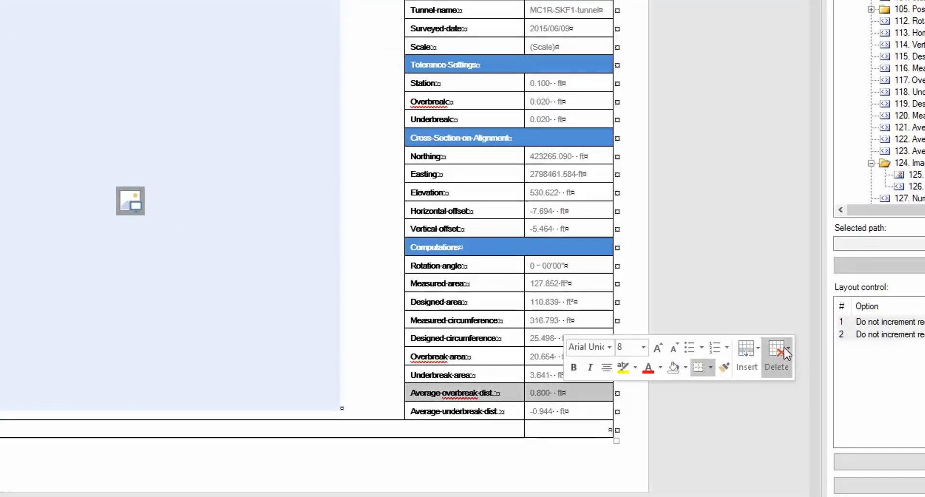
left_click(784, 348)
left_click(776, 424)
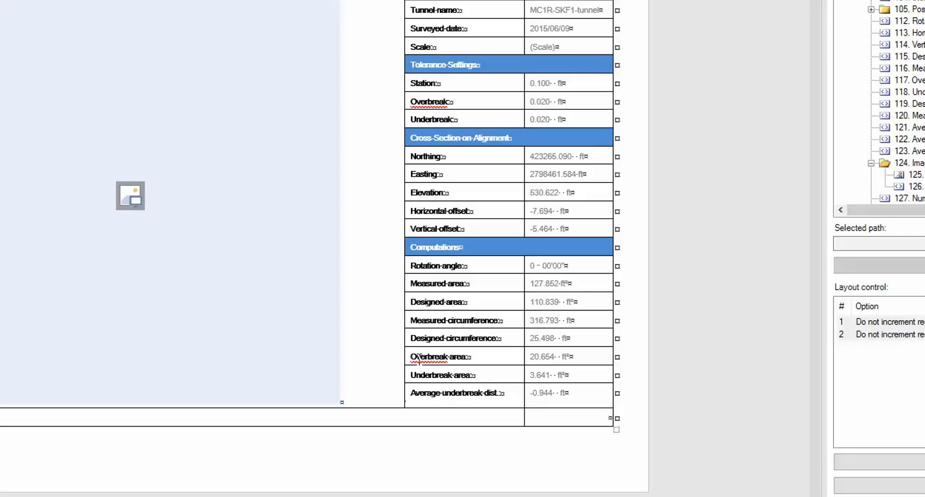
left_click_drag(414, 357, 586, 356)
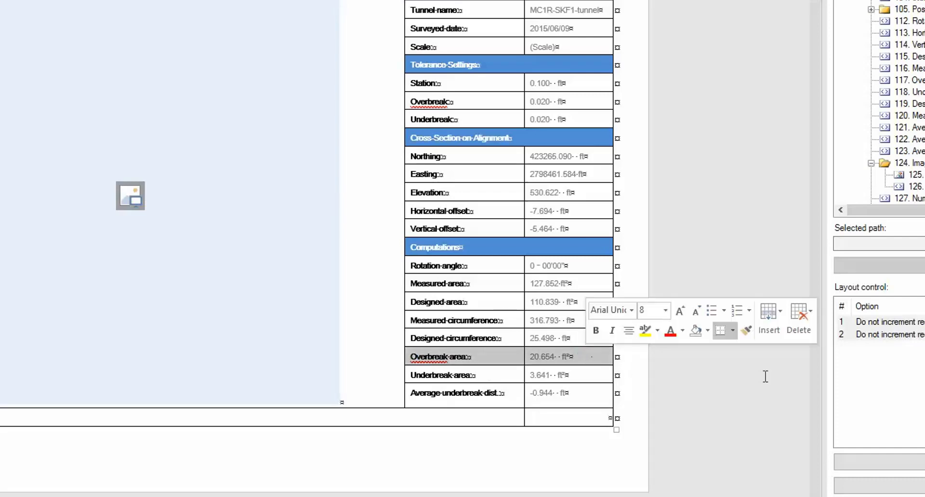
left_click(808, 318)
left_click(808, 385)
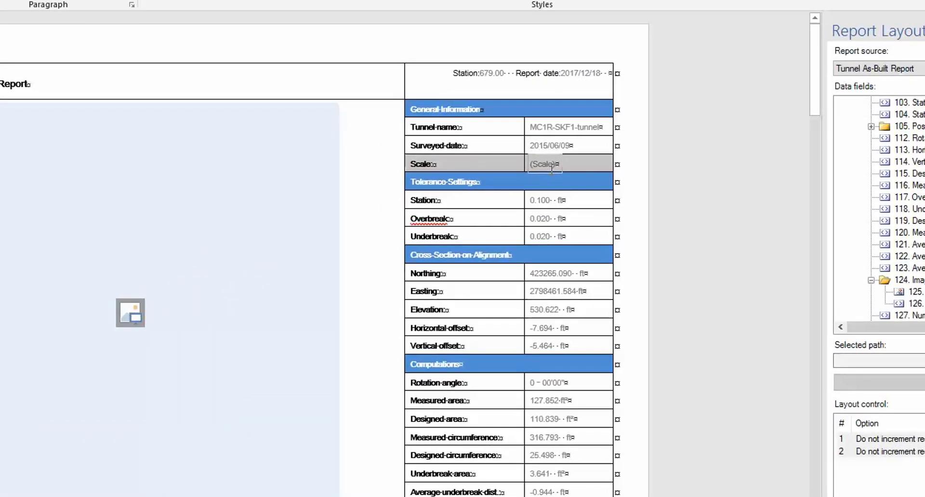
Insert a row below Scale in the General Information section and label it Coord System.
left_click_drag(492, 174, 710, 174)
left_click(765, 129)
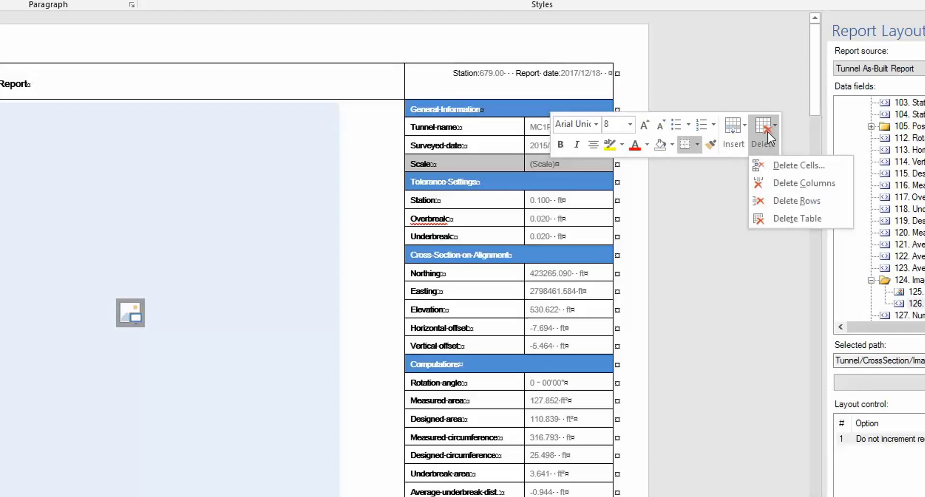
left_click(765, 129)
left_click(735, 140)
left_click(739, 186)
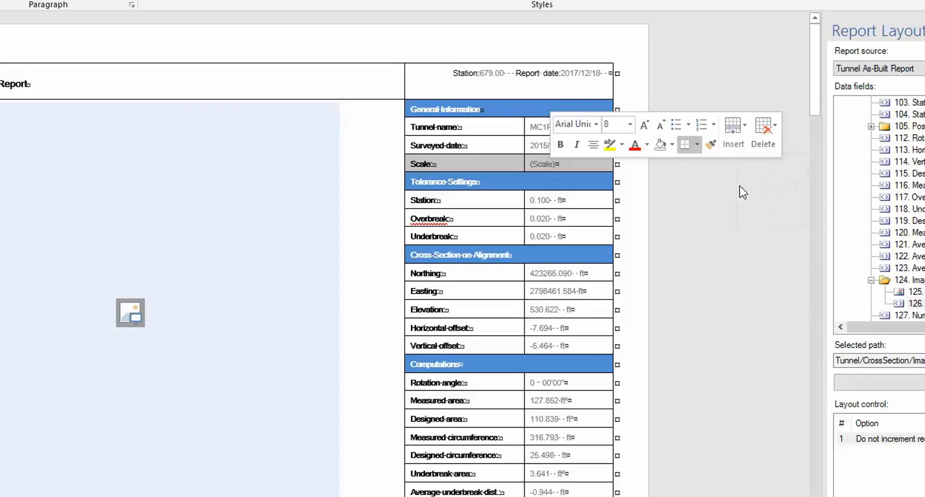
left_click(459, 181)
type("Co")
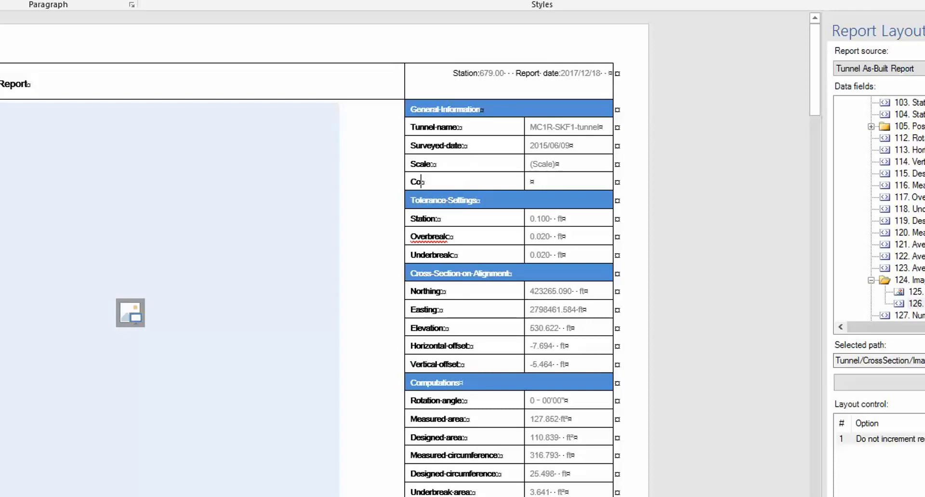
type("ord System")
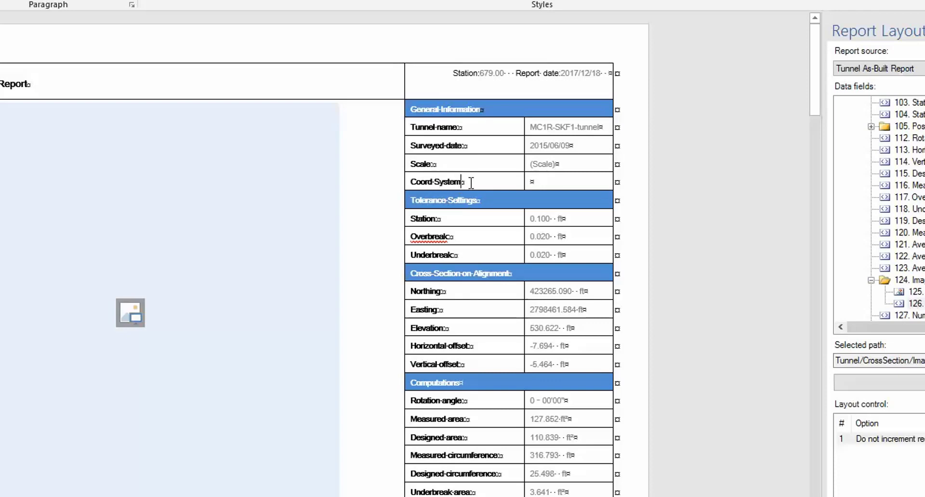
Place the Name data field from StandardHeaderInfo's CoordinateSystem group in the empty value cell beside Coord System.
left_click(554, 182)
left_click_drag(902, 214, 900, 137)
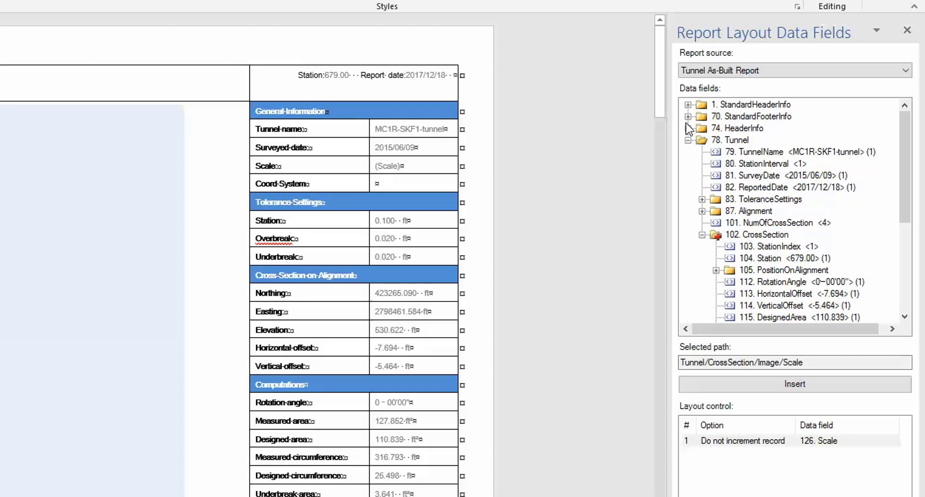
left_click(688, 105)
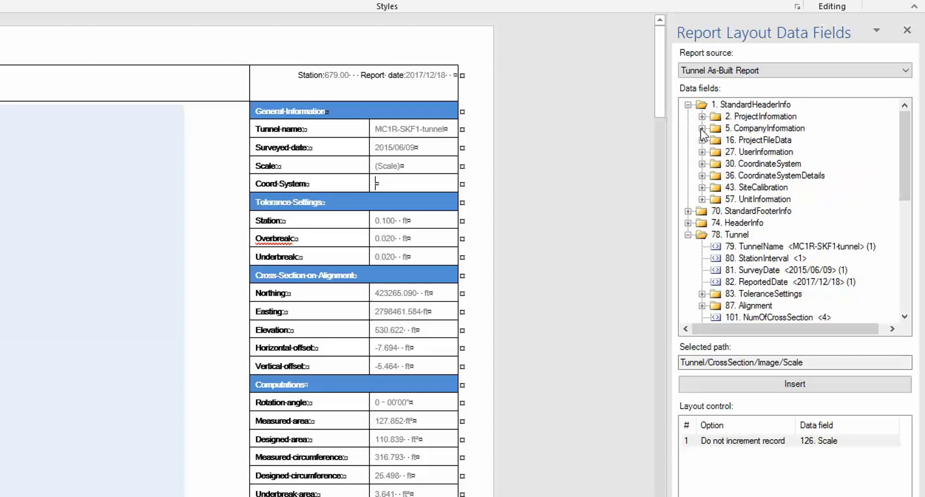
left_click(702, 164)
left_click(766, 175)
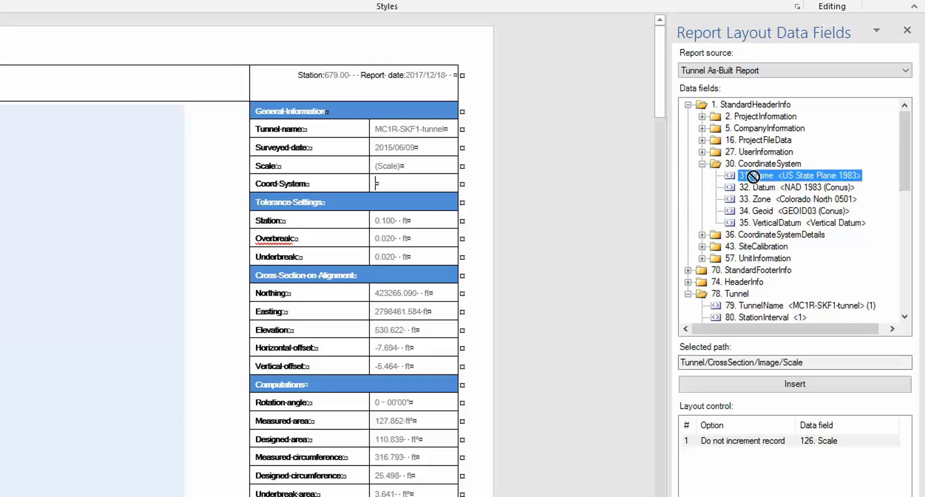
left_click(404, 186)
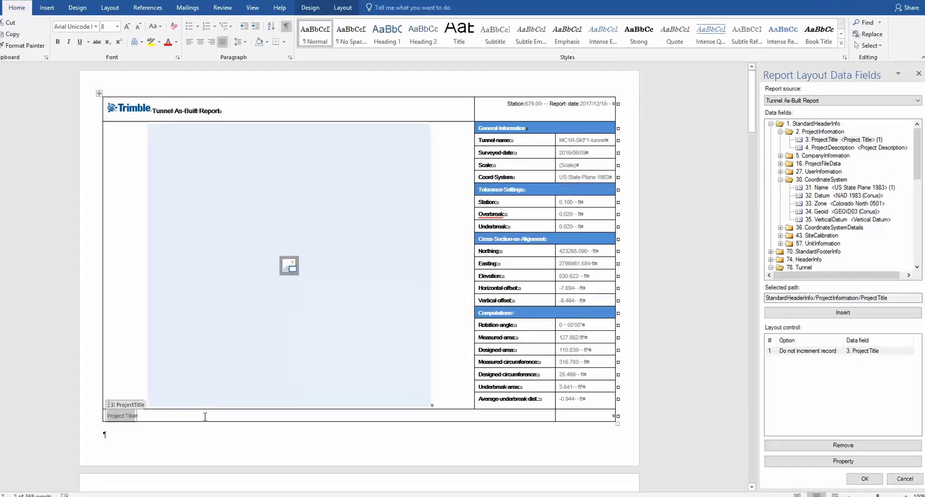
Split the bottom table cell containing the Project Title field into two columns and one row.
right_click(226, 417)
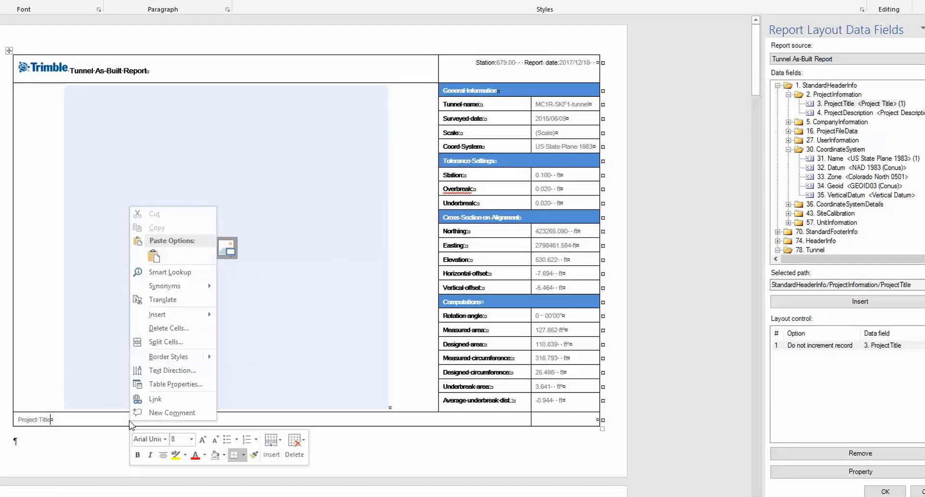
left_click(178, 342)
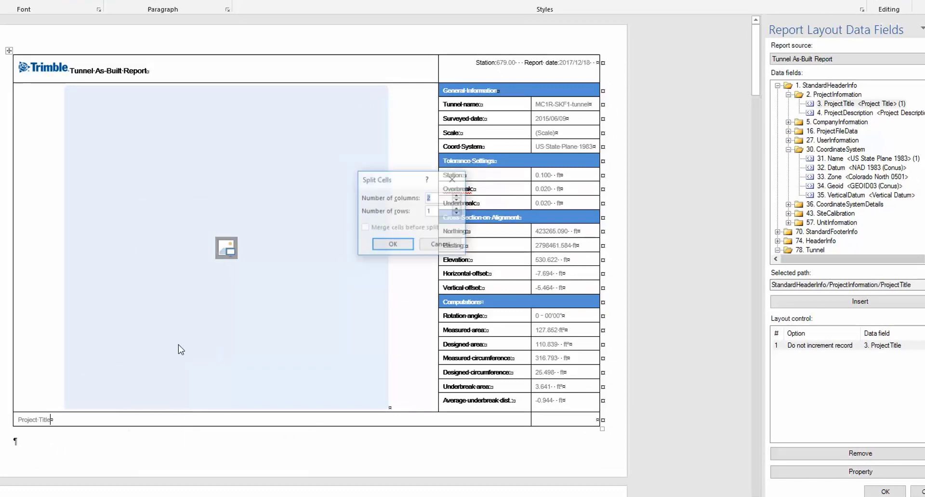
left_click(393, 244)
left_click(288, 423)
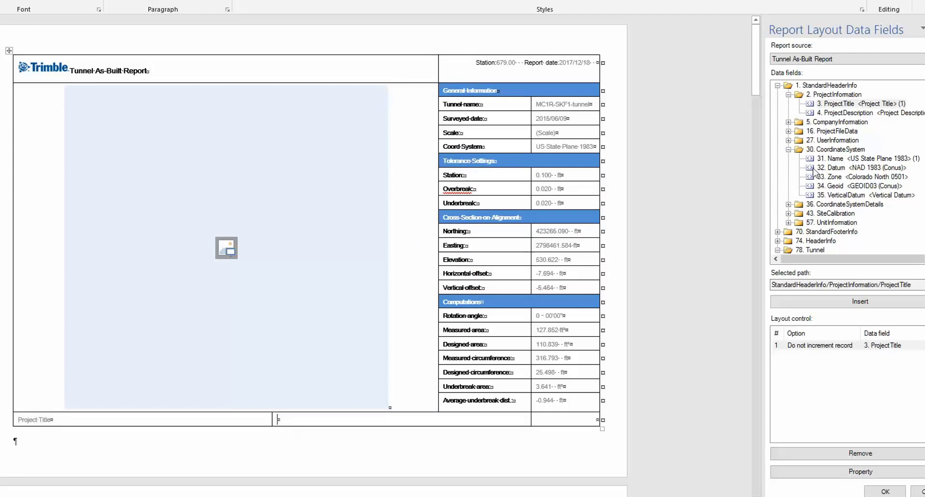
Place the ProjectDescription data field in the new empty bottom cell and narrow the Project Title cell to fit its text.
left_click(835, 114)
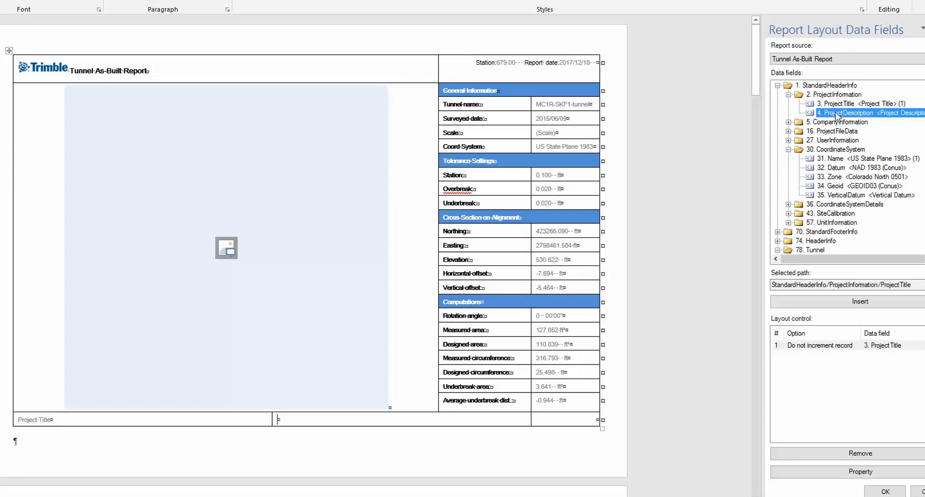
left_click(316, 419)
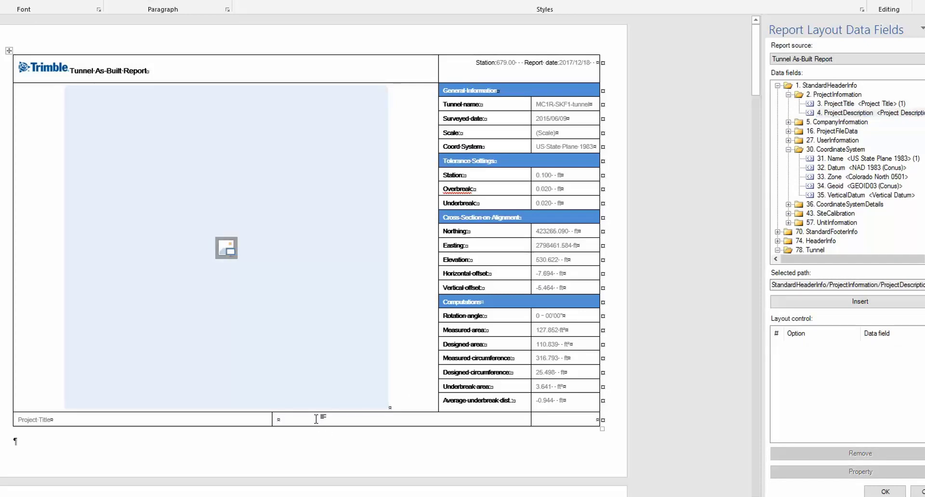
double_click(316, 419)
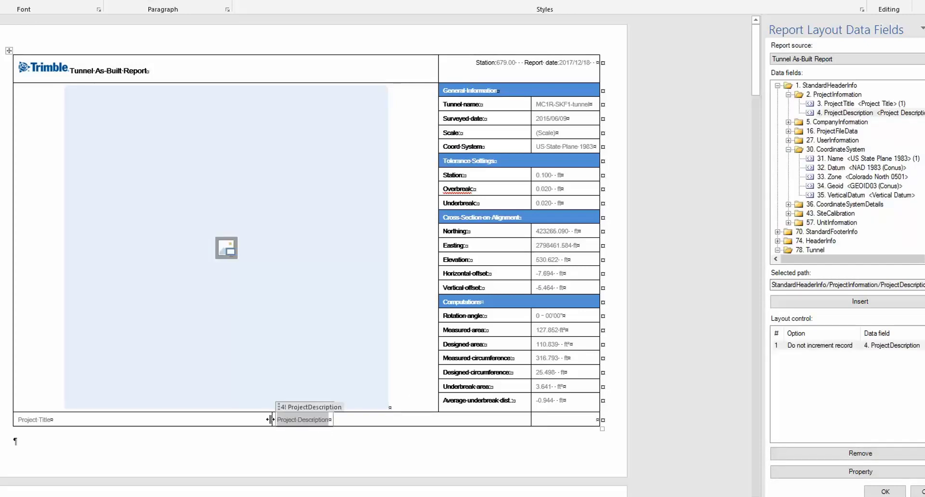
left_click_drag(271, 420, 64, 422)
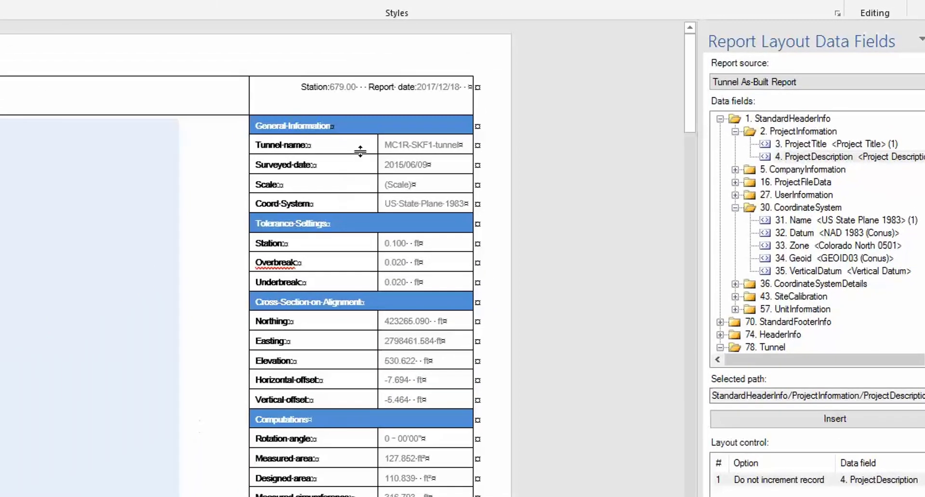
Split the header cell holding Station and Report date into one column and two rows.
left_click(351, 102)
right_click(352, 101)
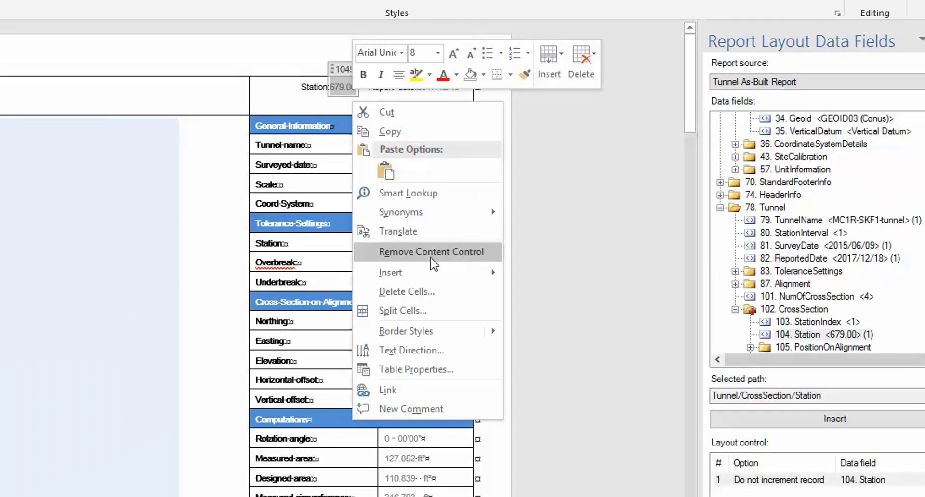
left_click(405, 310)
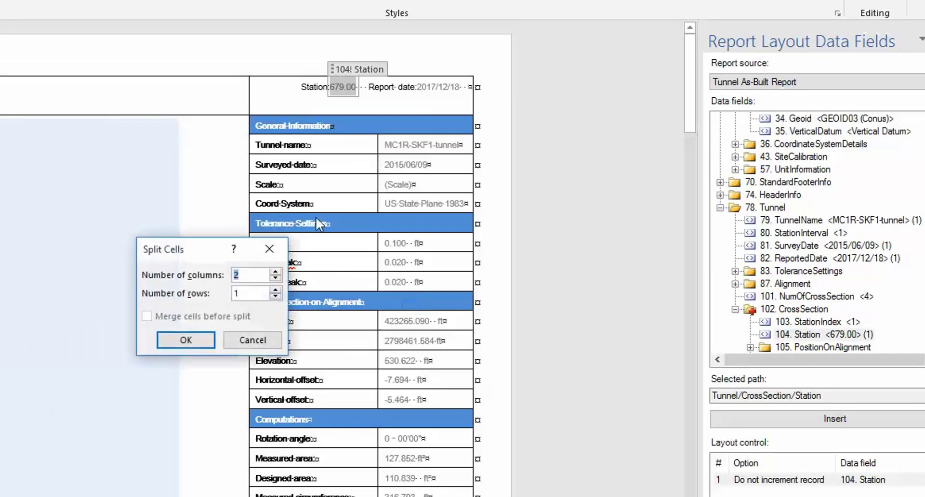
left_click(276, 278)
left_click(275, 290)
left_click(194, 341)
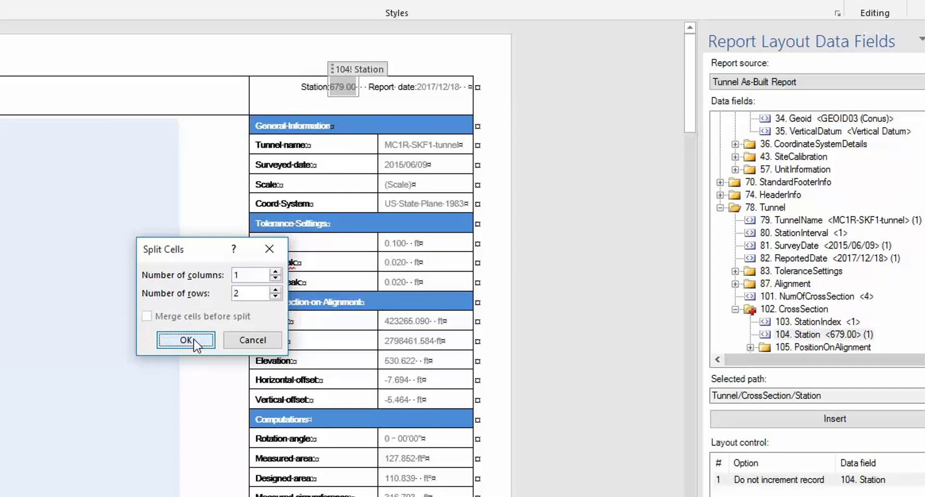
Label the new cell below Station and Report date G.S.F. and add the GroundScaleFactor data field from CoordinateSystemDetails after it.
left_click(406, 102)
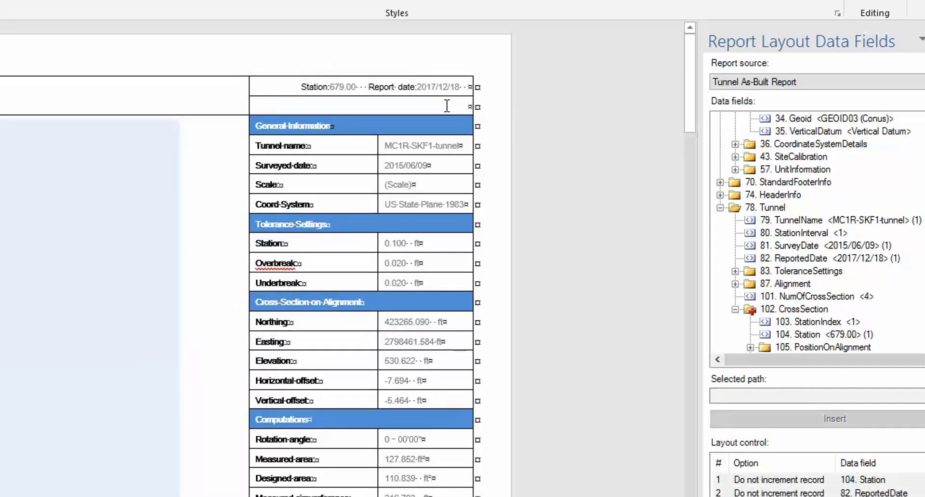
type("GeS.F.")
scroll(770, 217, "up", 2)
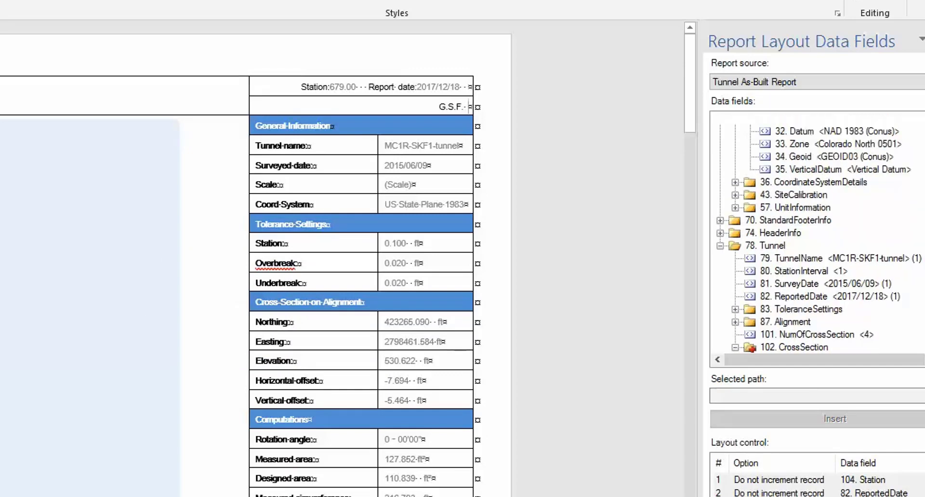
left_click(736, 207)
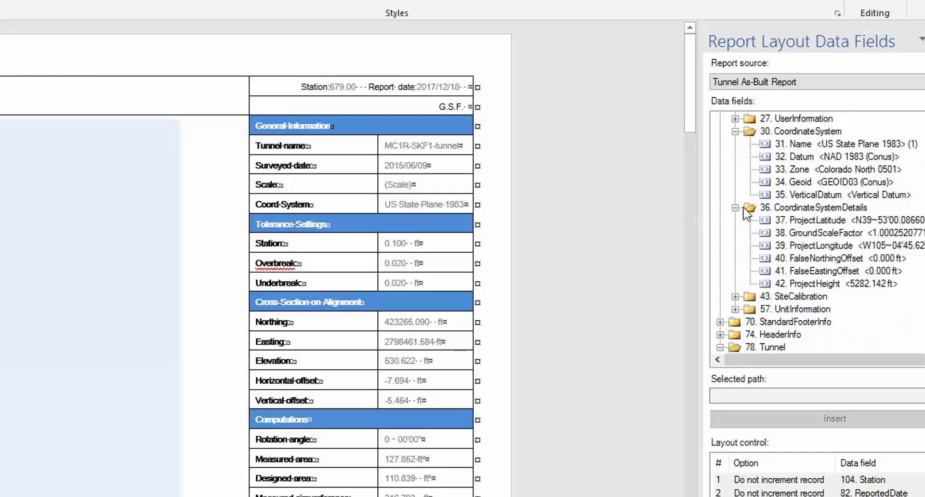
left_click(814, 233)
left_click_drag(770, 231, 470, 104)
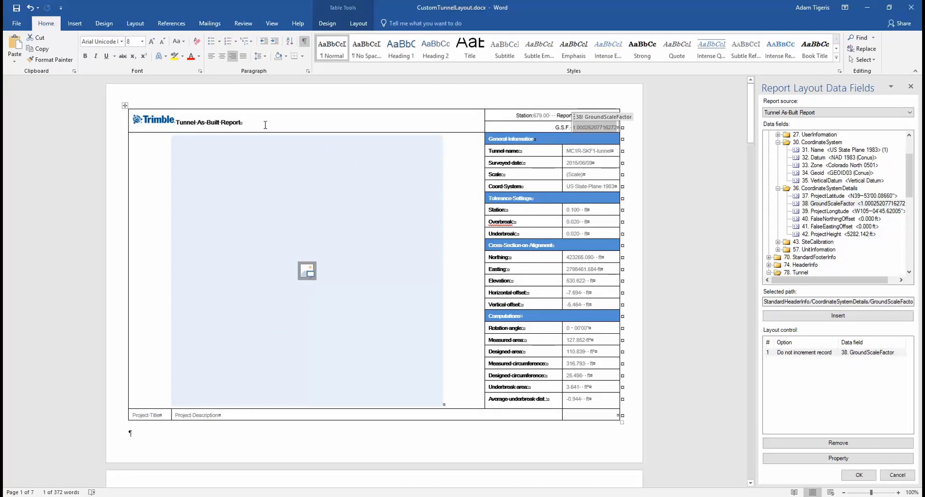
Format the Tunnel As-Built Report title in size 16 with the Century body font.
left_click_drag(242, 123, 175, 123)
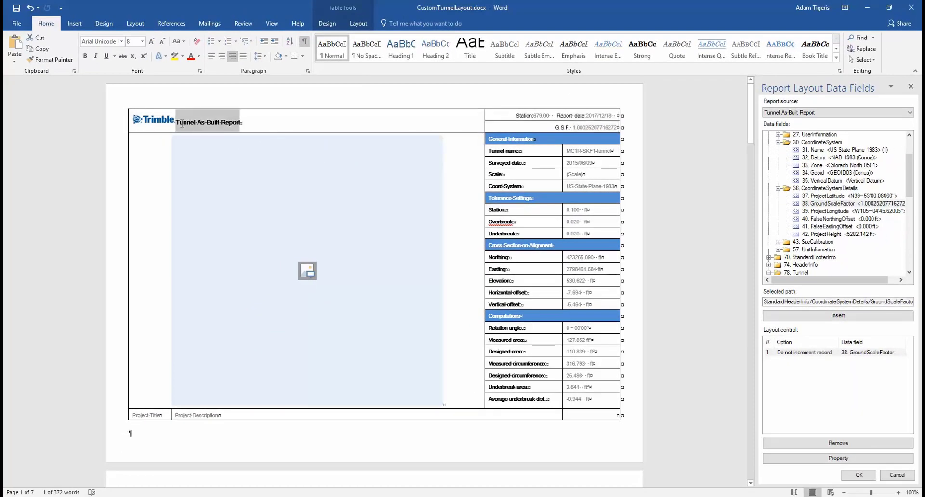
left_click(143, 42)
left_click(133, 107)
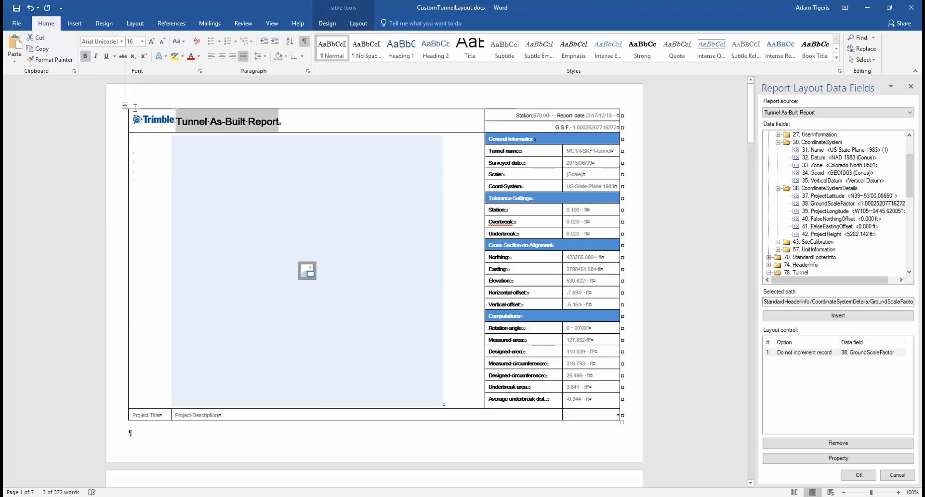
left_click(122, 42)
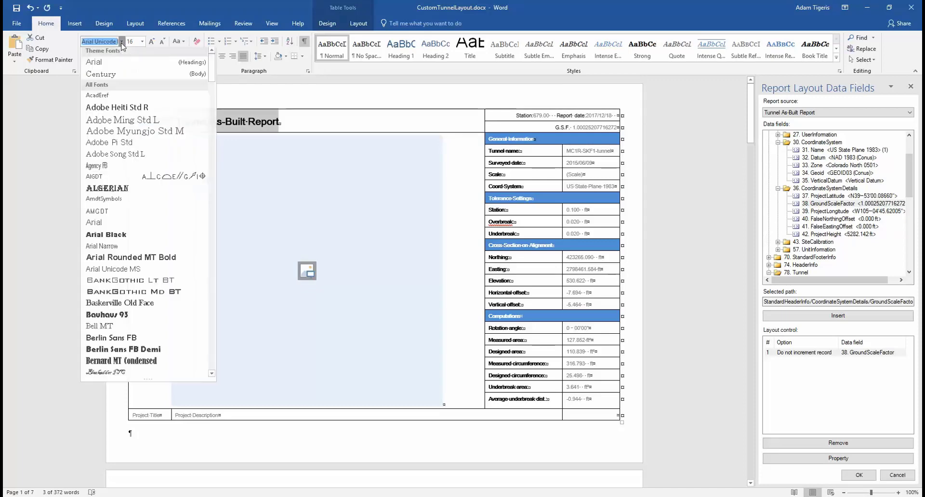
left_click(115, 81)
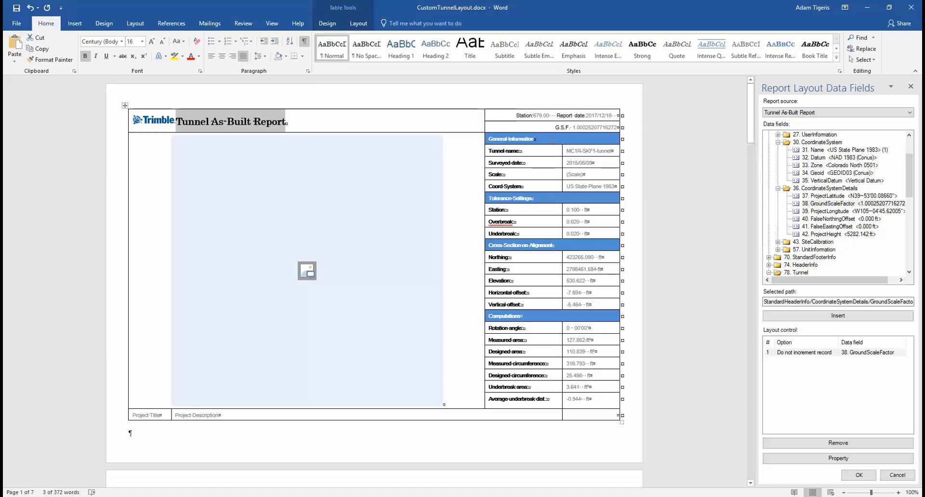
Shade the General Information heading cell with the standard orange color.
left_click(552, 141)
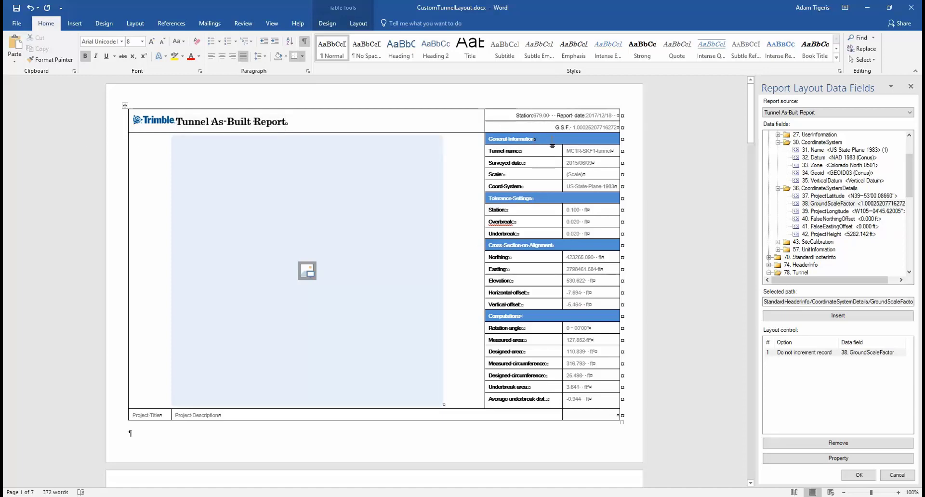
right_click(552, 142)
left_click(631, 124)
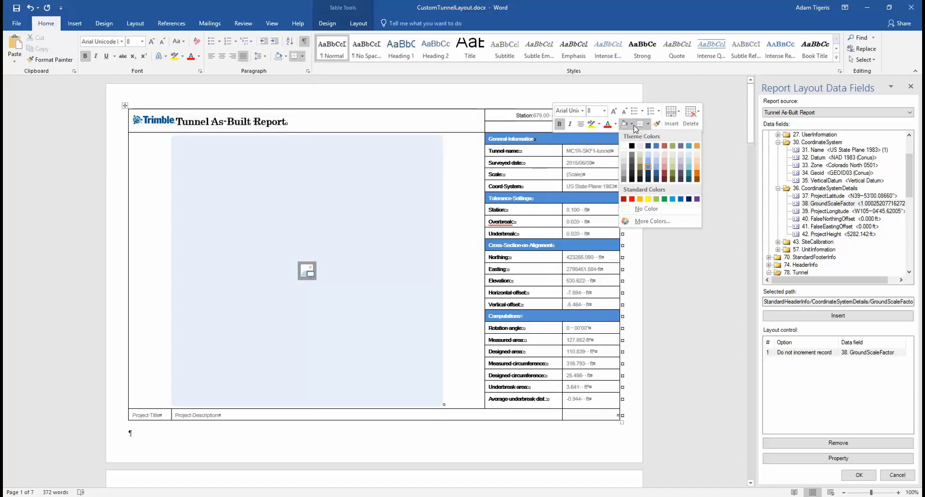
left_click(641, 200)
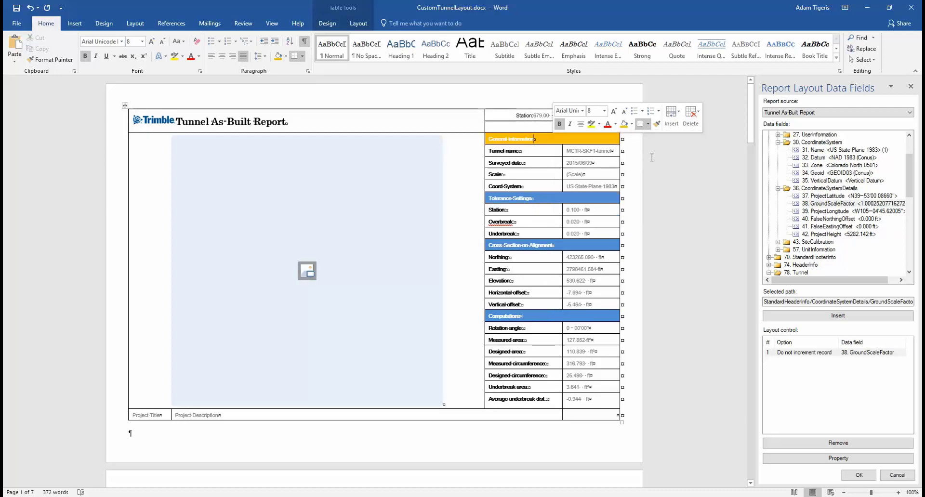
Select the whole first-page table and review its available table styles, shading and border options.
left_click(129, 433)
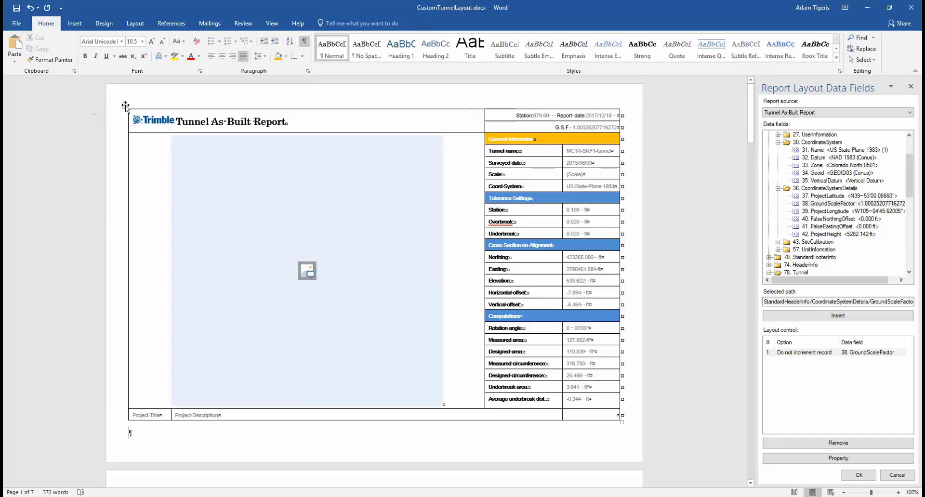
left_click(125, 105)
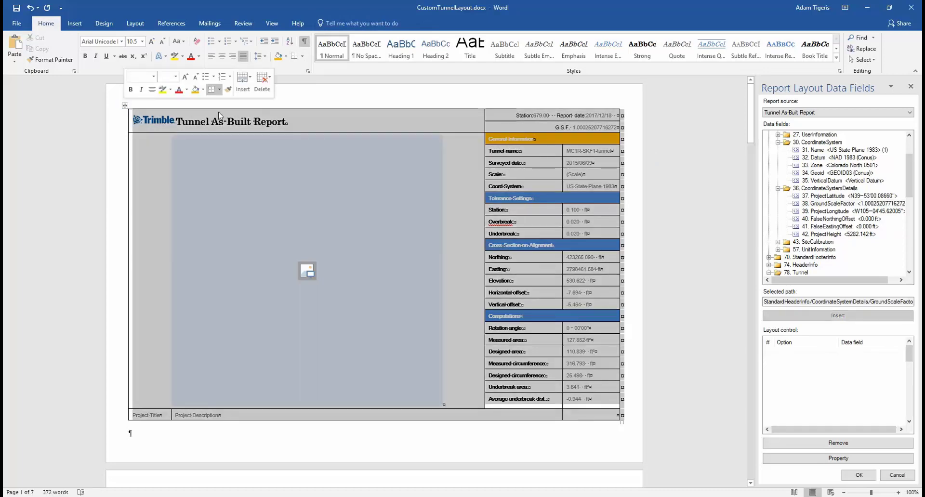
left_click(332, 24)
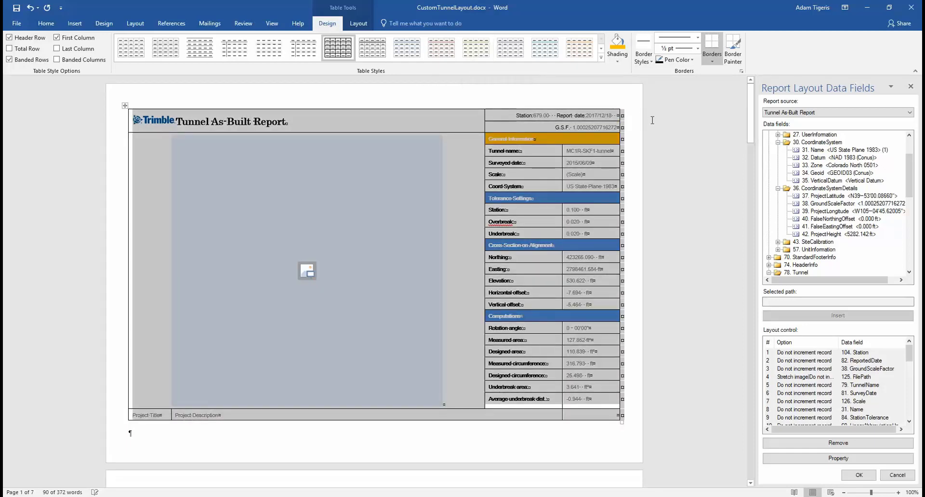
left_click(653, 120)
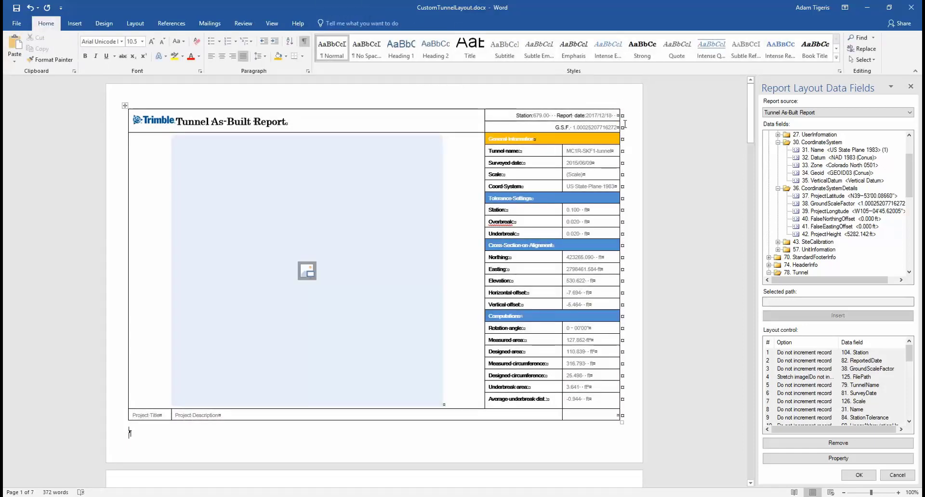
Replace Hz Offset with Northing in the first offset column heading of the second page's point table.
scroll(625, 124, "down", 5)
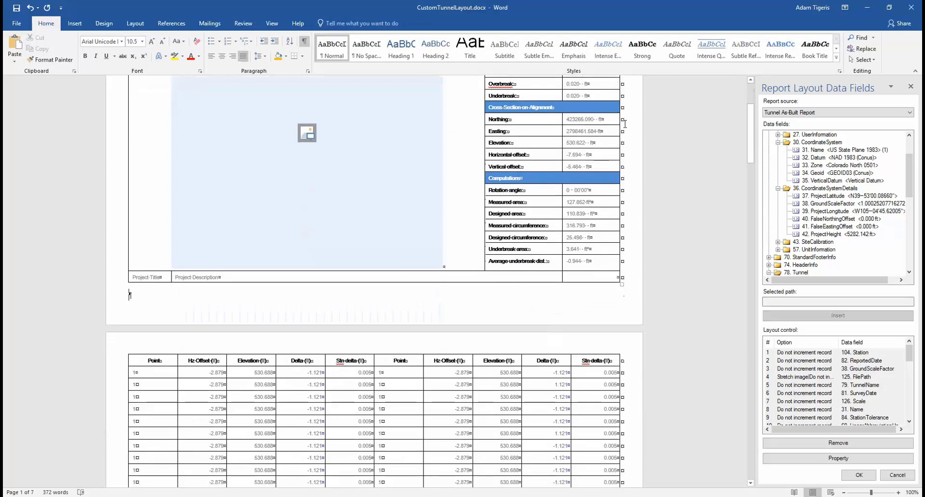
scroll(625, 123, "down", 7)
scroll(625, 124, "down", 1)
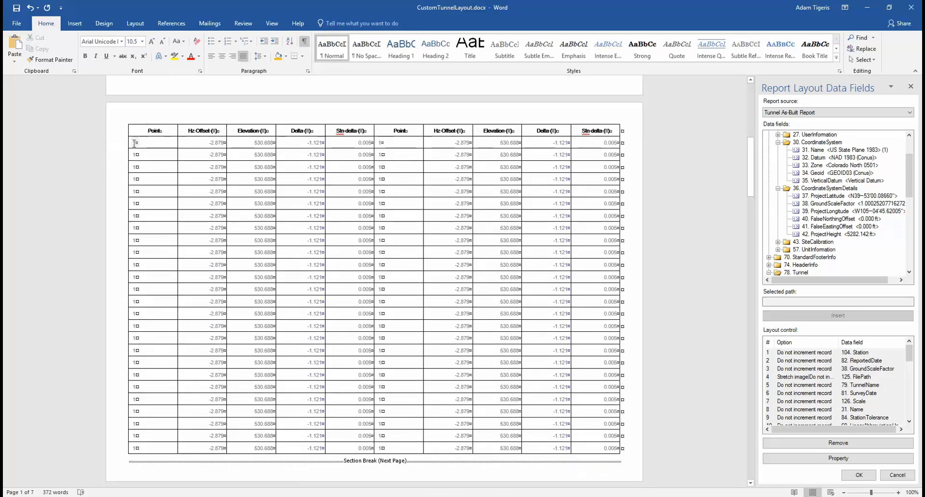
left_click(217, 131)
key("BackSpace")
key("BackSpace")
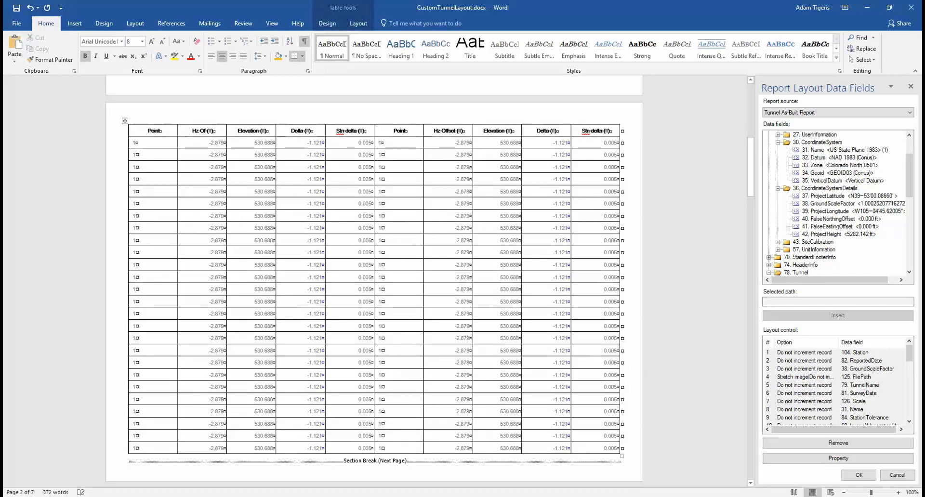
key("BackSpace")
key("BackSpace")
key("BackSpace")
key("BackSpace")
type("Northing")
Replace the first HorizontalOffset field under the Northing heading with the Northing data field from MeasuredPoint's Coordinate group.
left_click(214, 143)
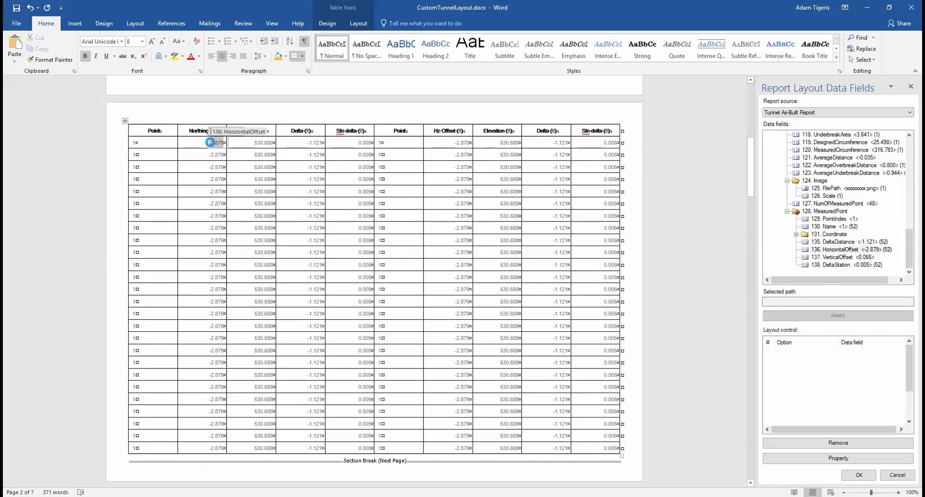
left_click(828, 443)
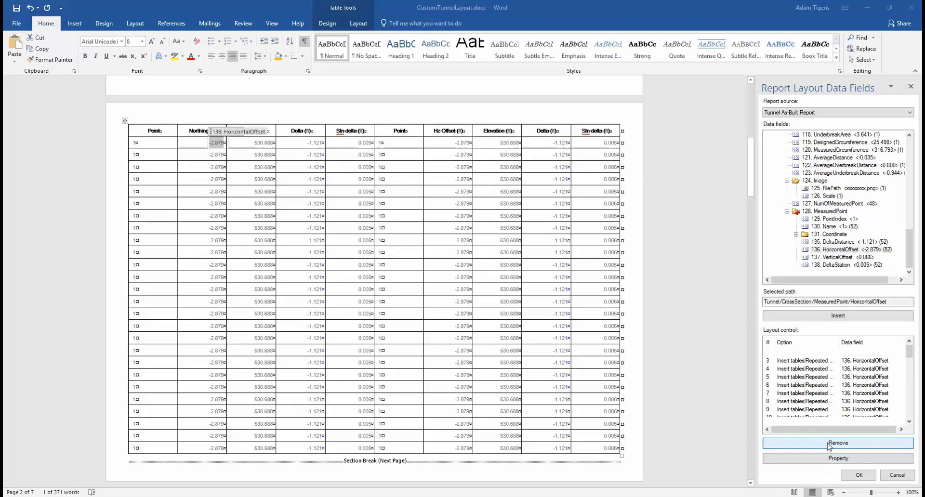
left_click(796, 235)
left_click(841, 241)
left_click_drag(841, 242, 202, 144)
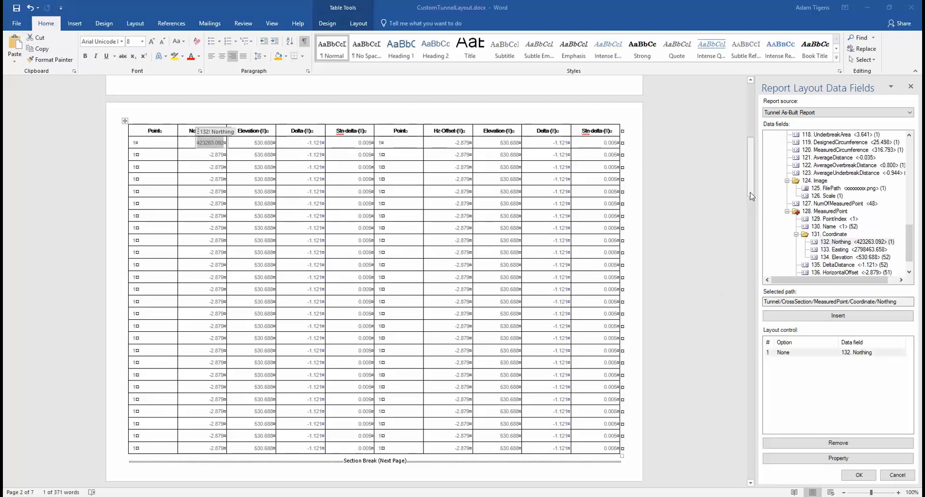
left_click_drag(752, 196, 726, 133)
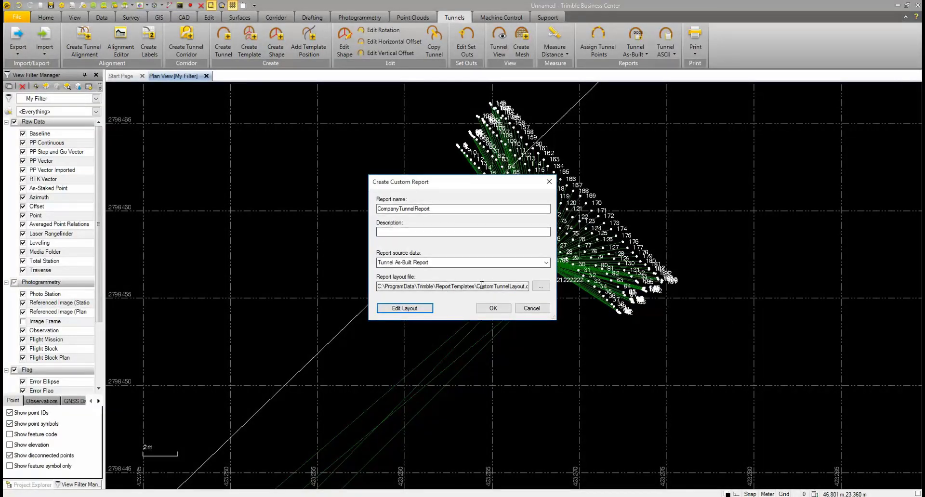
In Trimble Business Center, finish creating the CompanyTunnelReport custom report and generate it for MC1R-SKF1-tunnel with the existing settings.
left_click(488, 307)
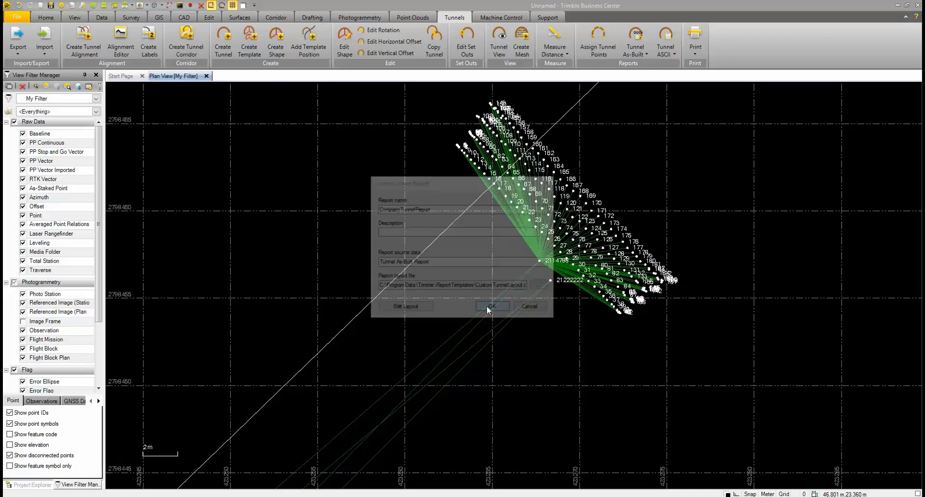
left_click(636, 49)
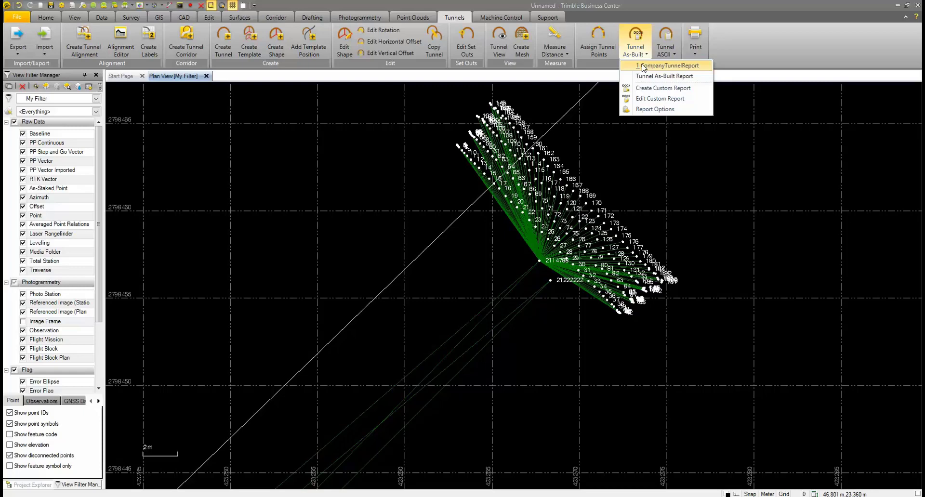
left_click(642, 69)
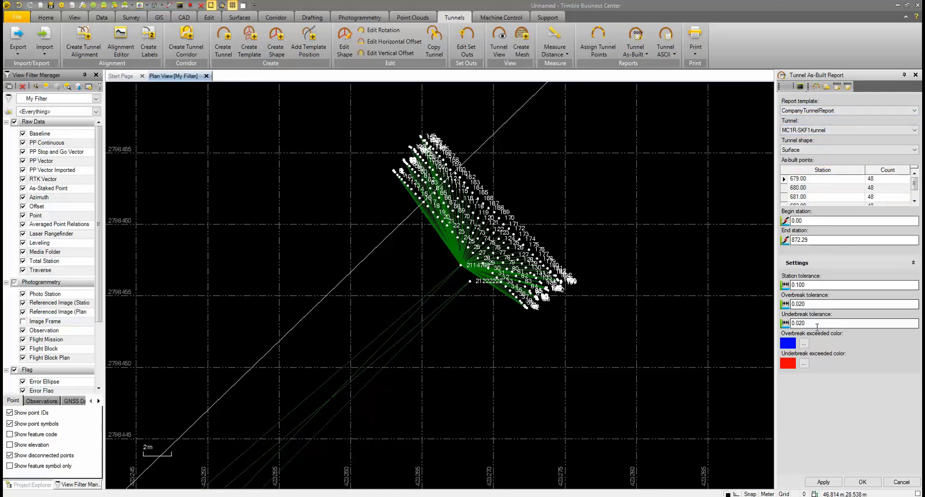
left_click(831, 483)
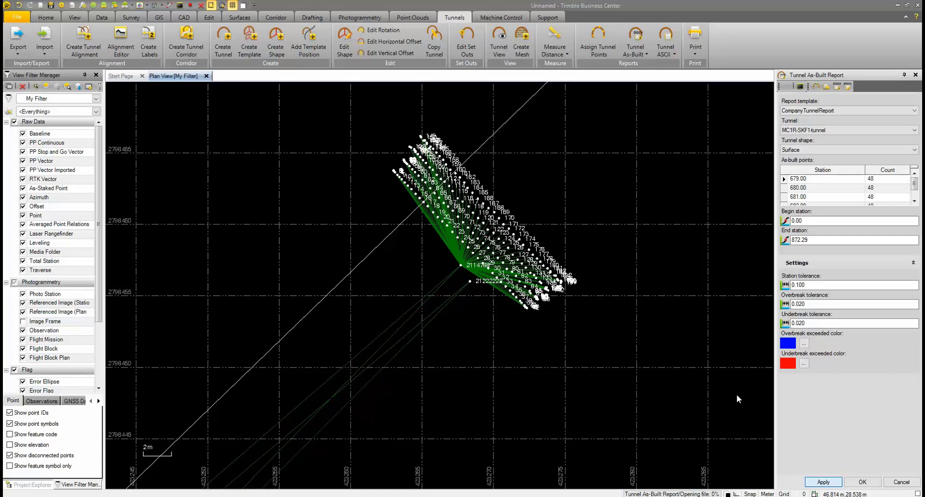